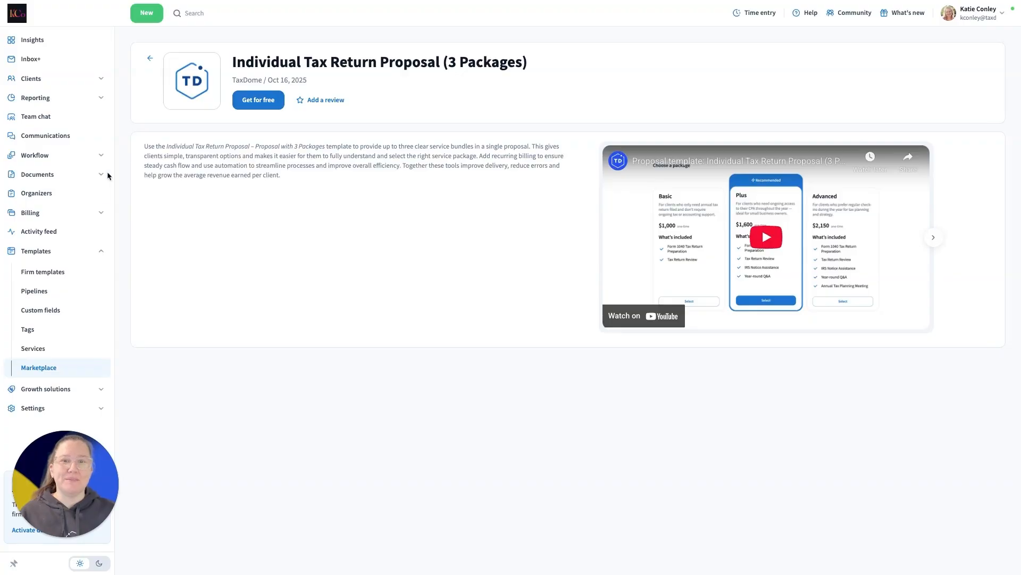
# Step: Open the firm proposal template "Individual Tax Return Proposal (3 Packages) (2)" and review its signature requirement and team member options
pyautogui.click(23, 275)
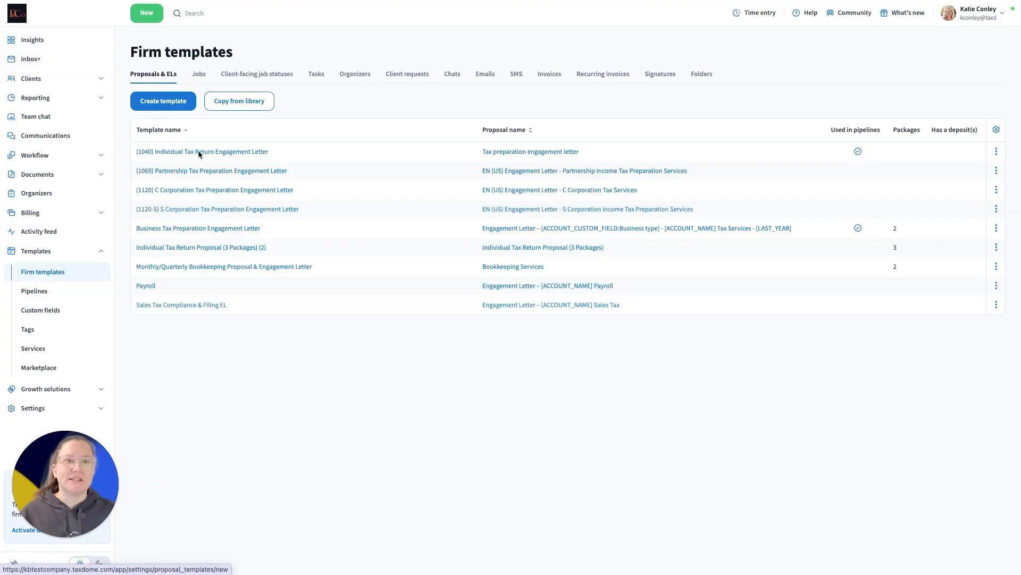
pyautogui.click(239, 249)
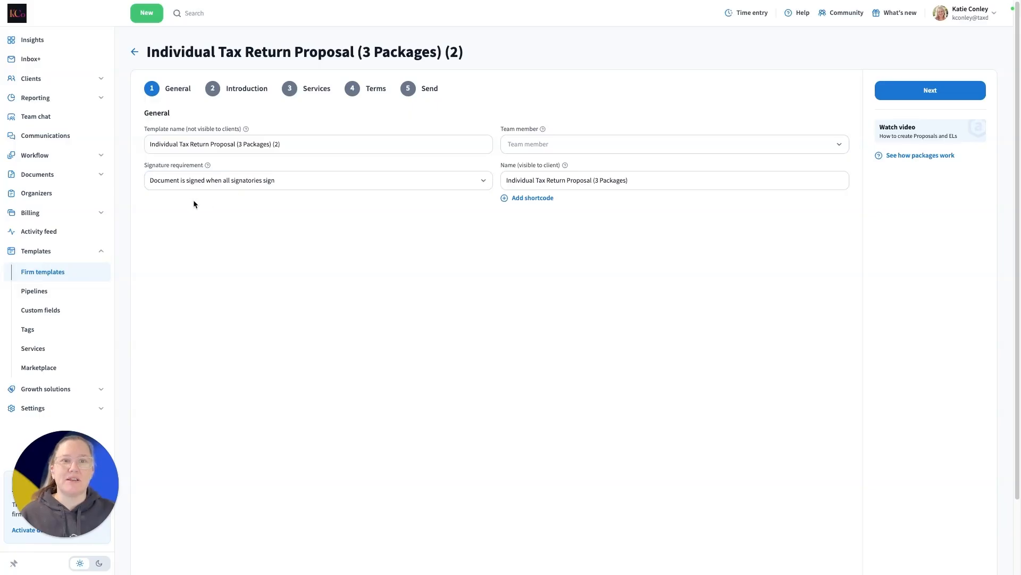
pyautogui.click(261, 185)
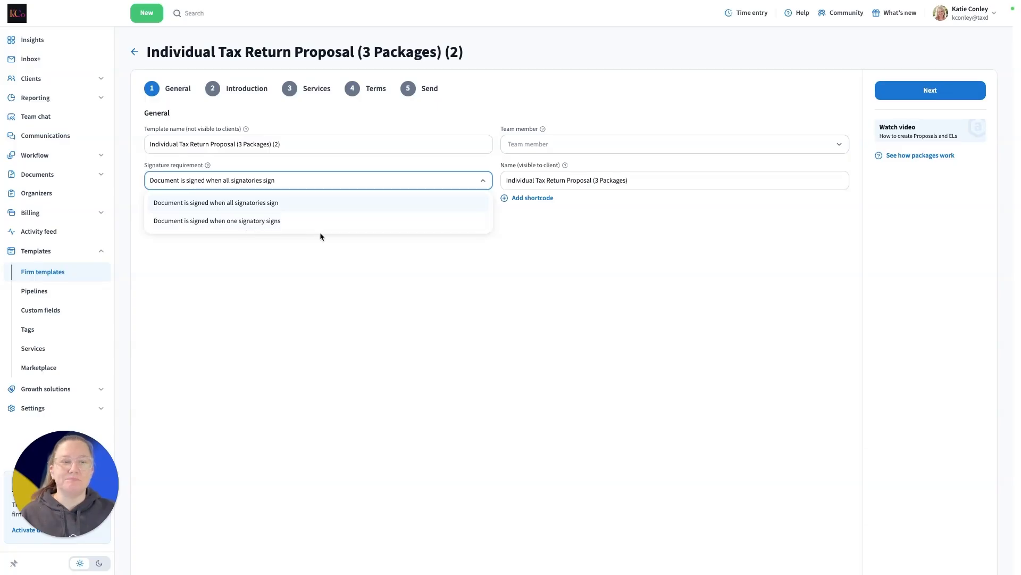
pyautogui.click(330, 291)
pyautogui.click(515, 149)
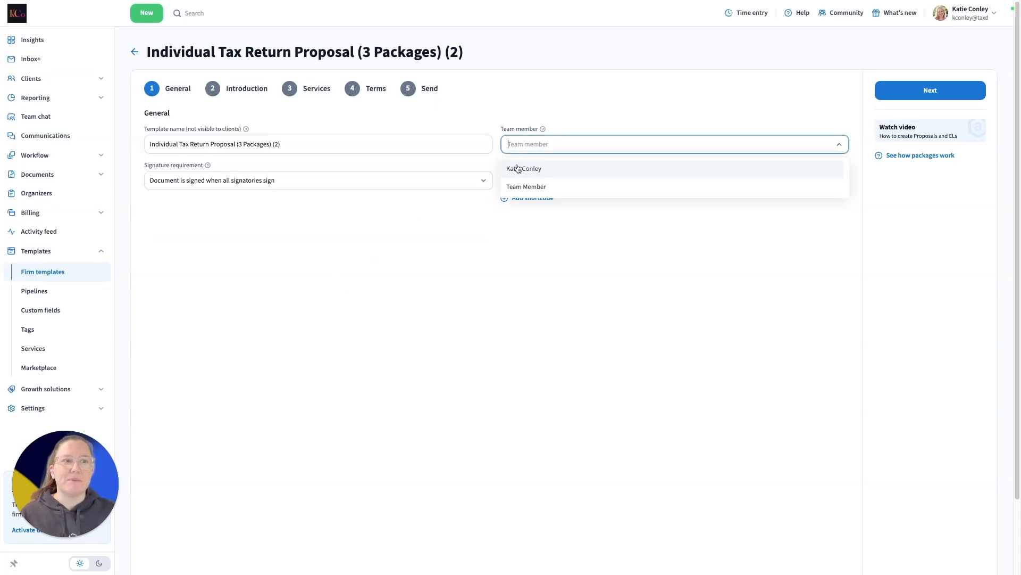
pyautogui.click(445, 231)
pyautogui.click(564, 184)
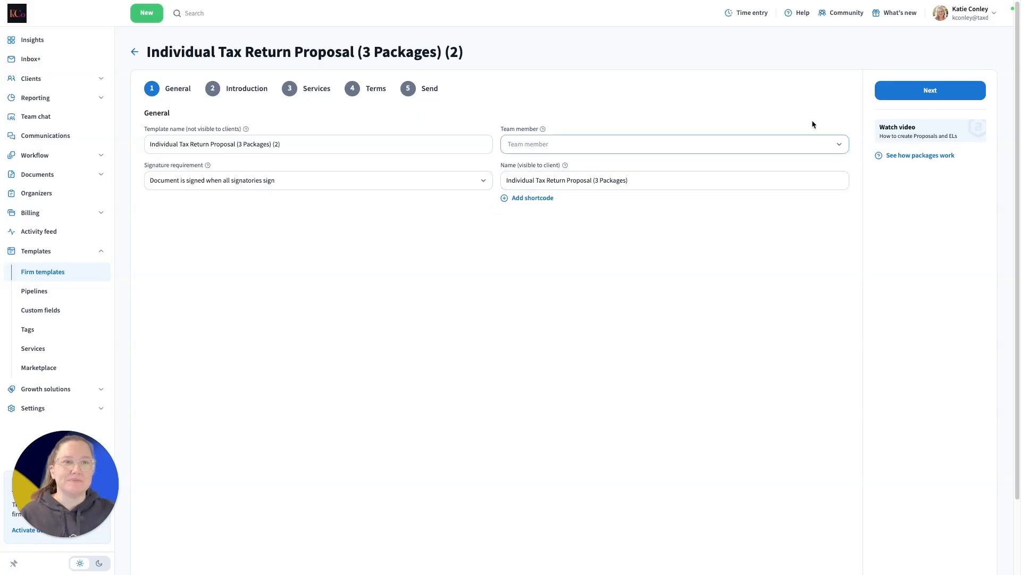
# Step: Advance to the template's Services section, review the Basic package's invoice option and client-facing content, and save the package
pyautogui.click(919, 92)
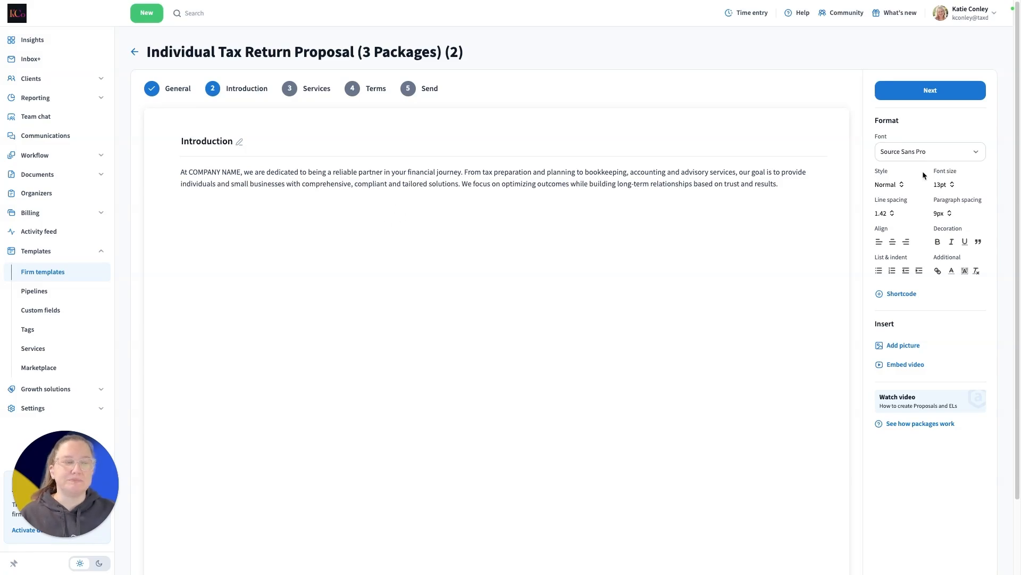
pyautogui.click(927, 98)
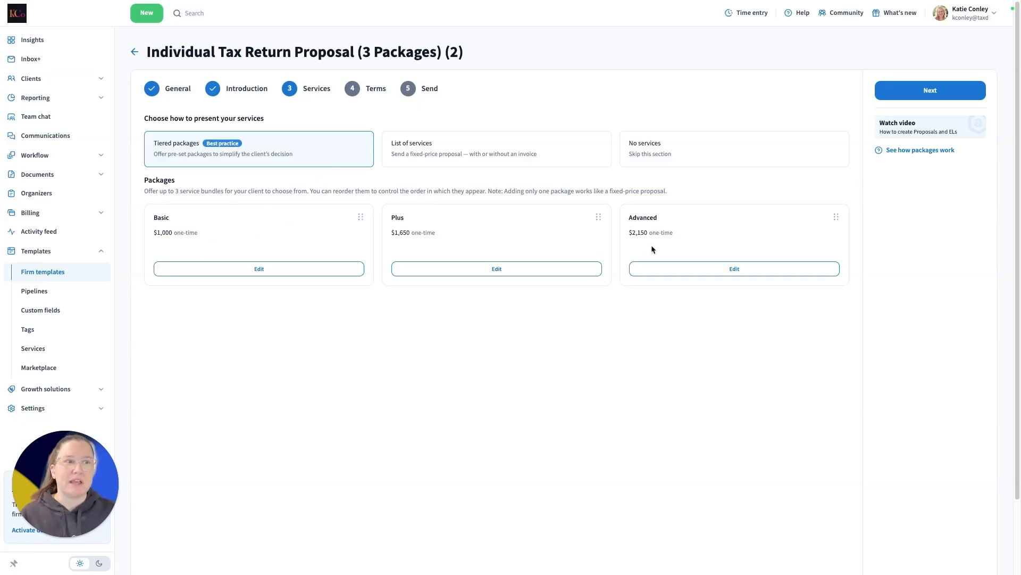
pyautogui.click(279, 272)
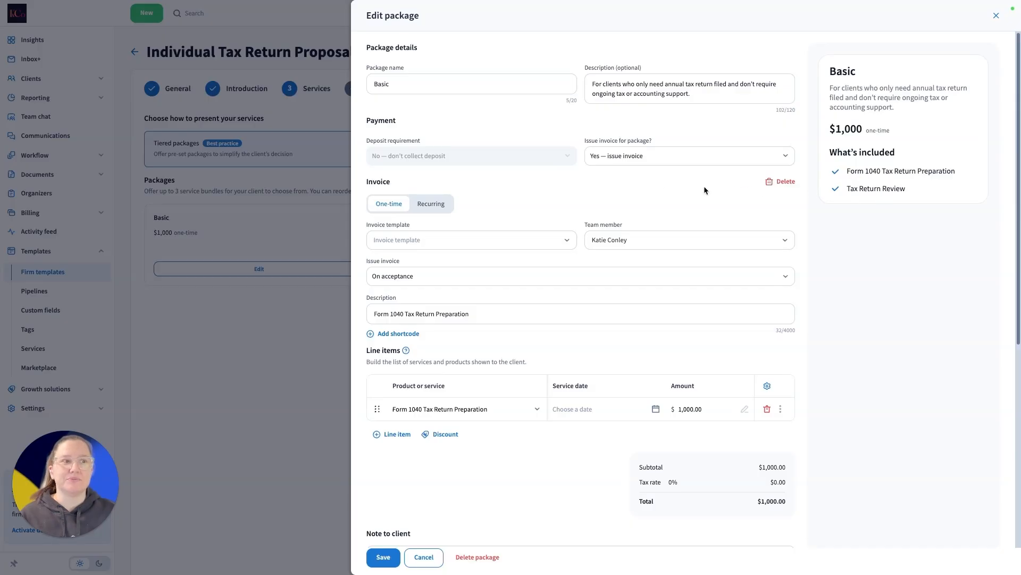
pyautogui.click(643, 157)
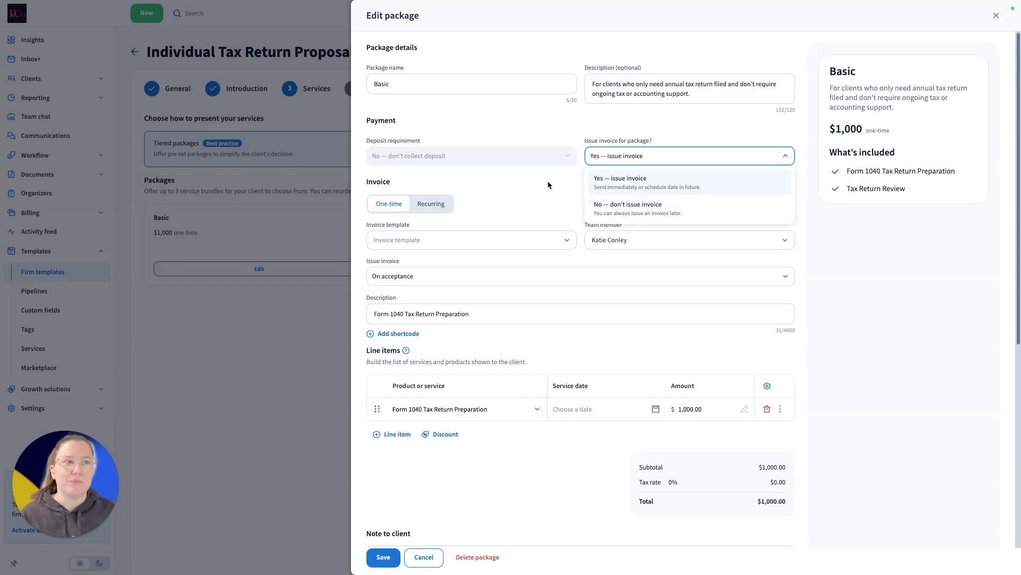
pyautogui.click(553, 195)
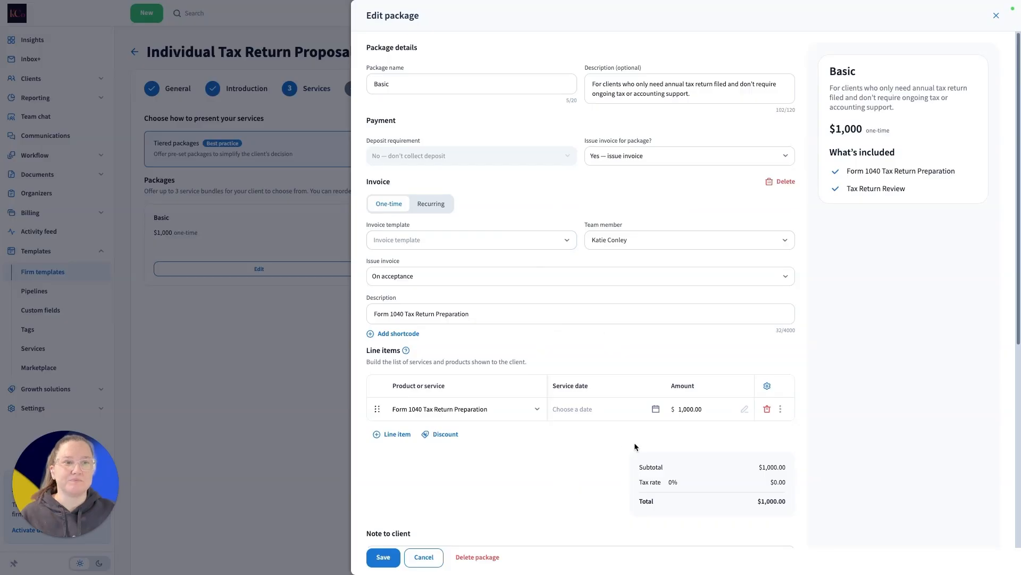
pyautogui.scroll(-6, 609, 446)
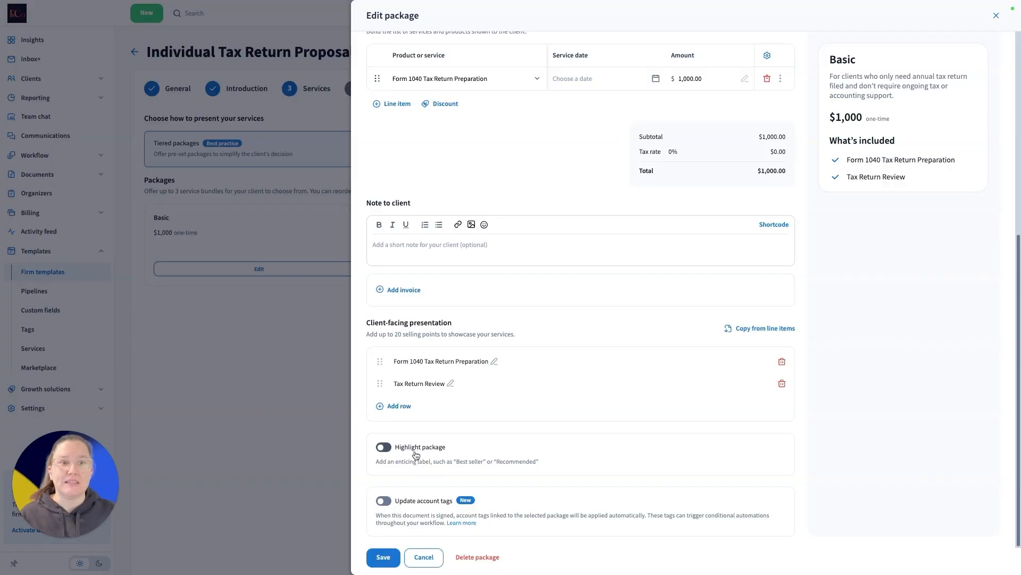
pyautogui.scroll(6, 407, 483)
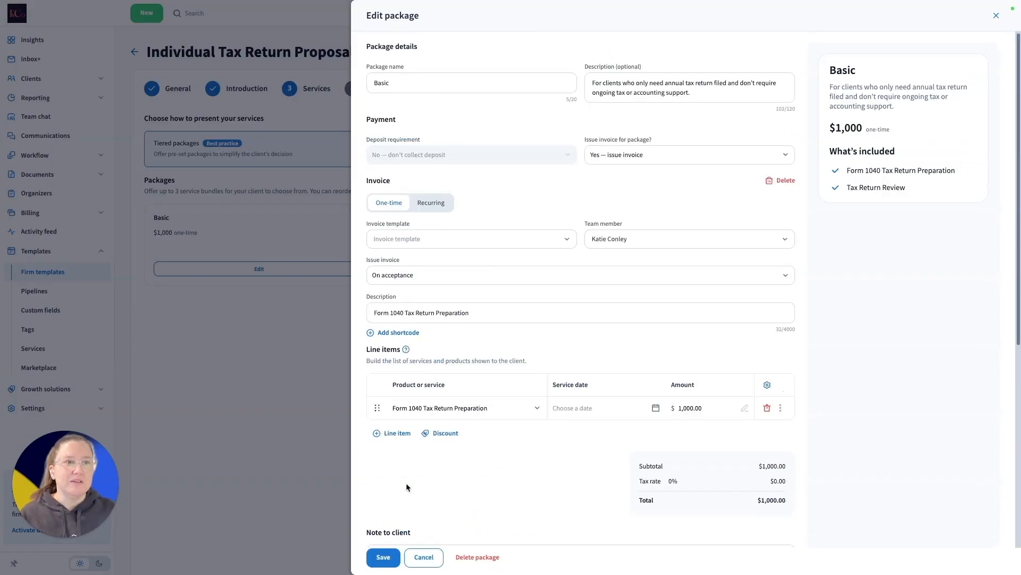
pyautogui.click(384, 558)
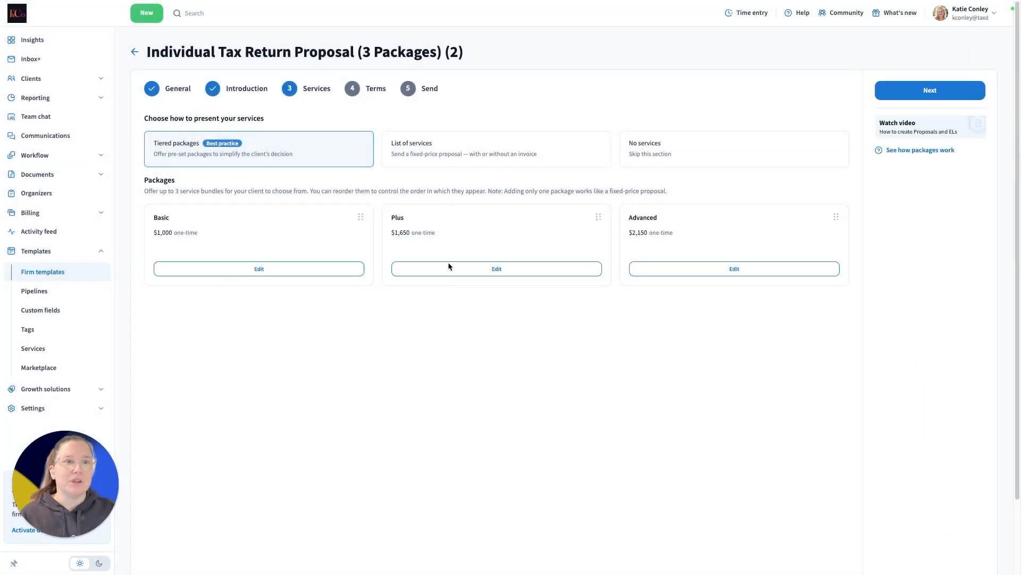
# Step: Review the Plus package's line items, highlight label and account tag option, plus the Advanced package's line items, saving both packages
pyautogui.click(497, 271)
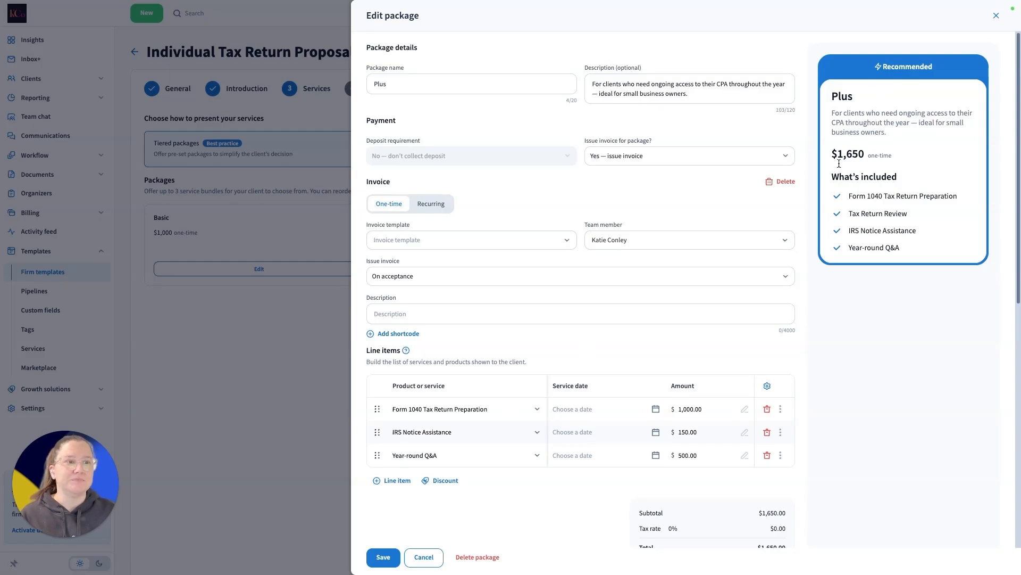
pyautogui.scroll(-5, 642, 341)
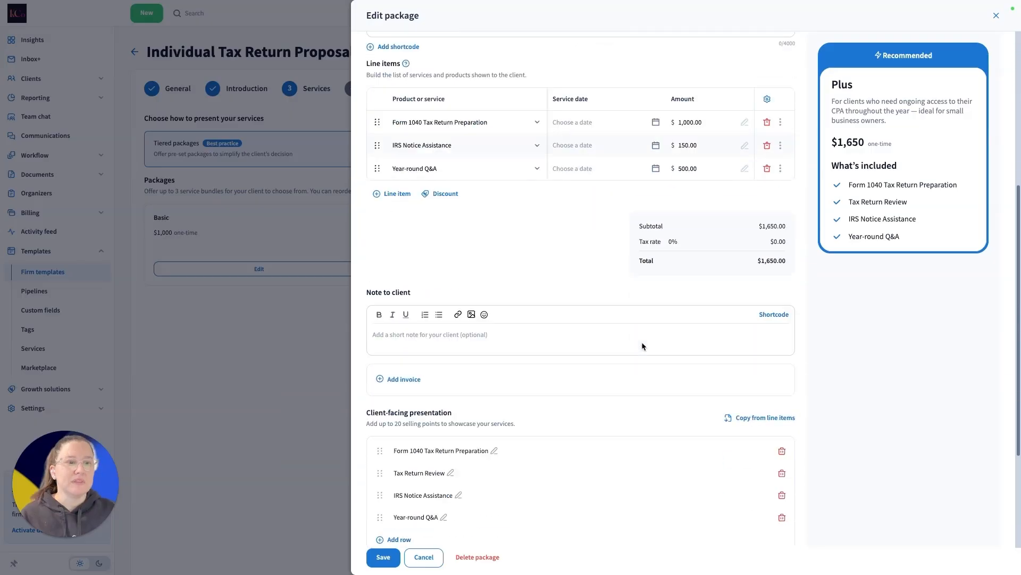
pyautogui.scroll(-3, 641, 344)
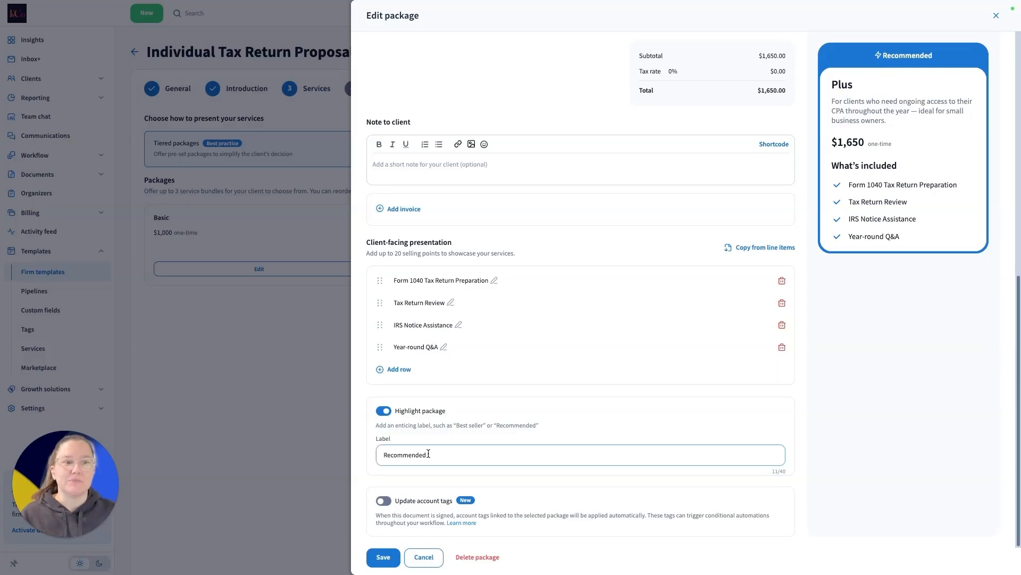
pyautogui.click(389, 506)
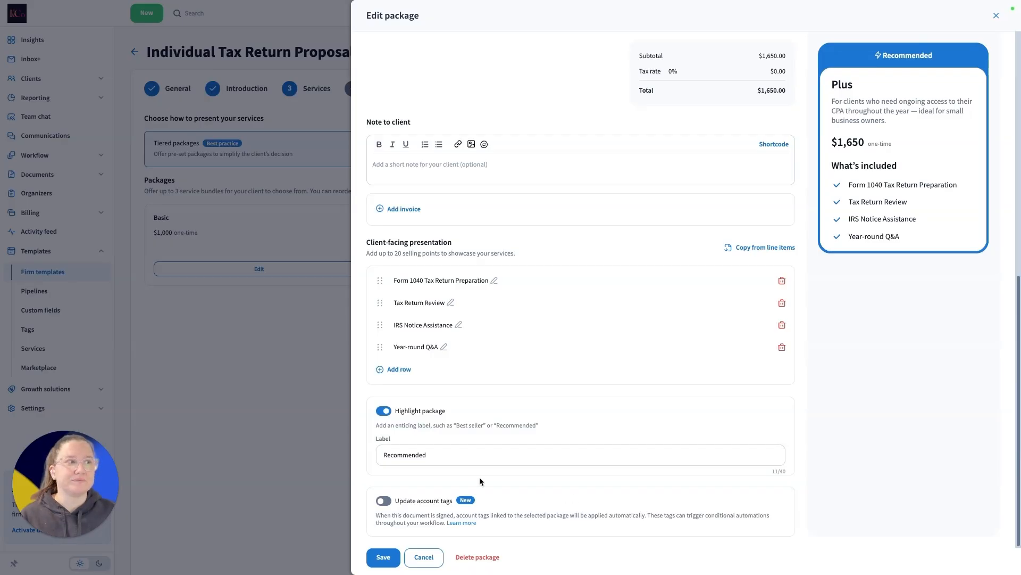
pyautogui.click(383, 557)
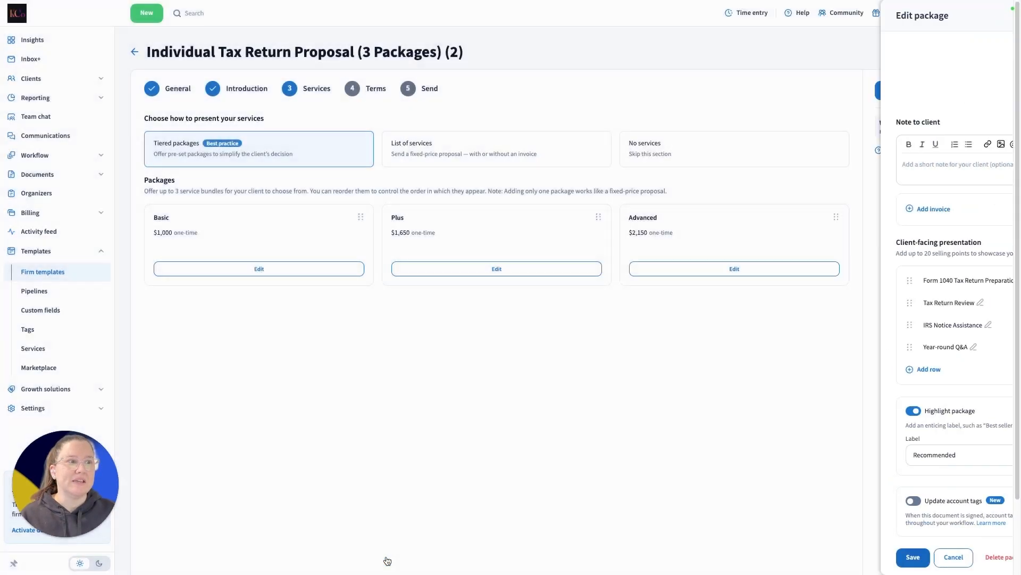
pyautogui.click(739, 271)
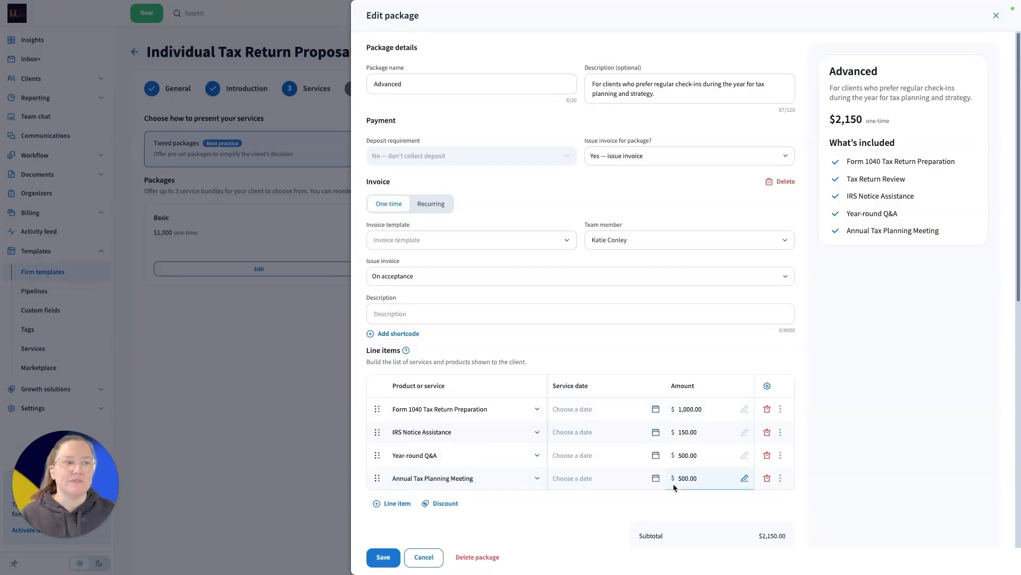
pyautogui.click(383, 557)
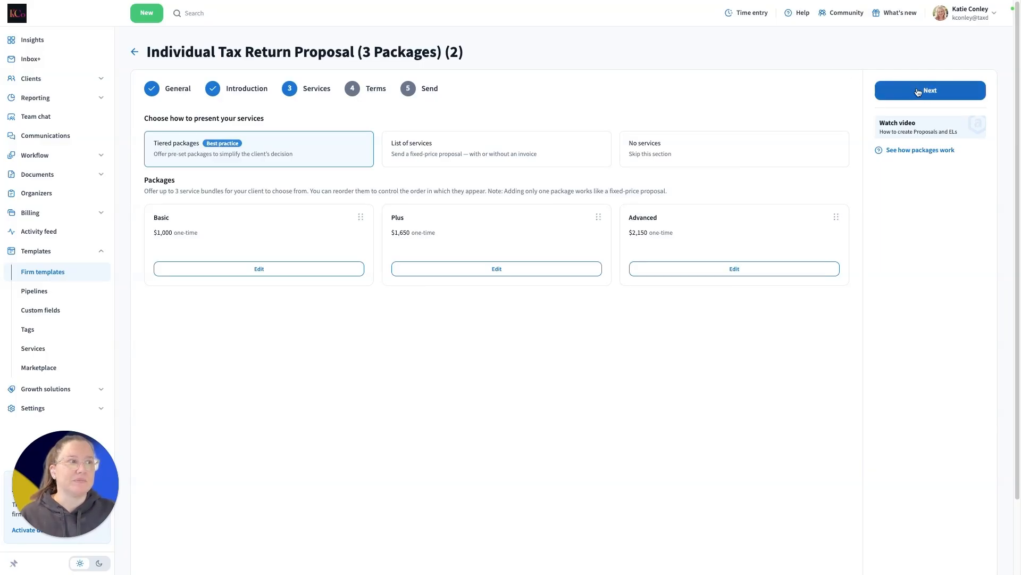
# Step: Go through the template's Terms and Send sections and save the template
pyautogui.click(918, 93)
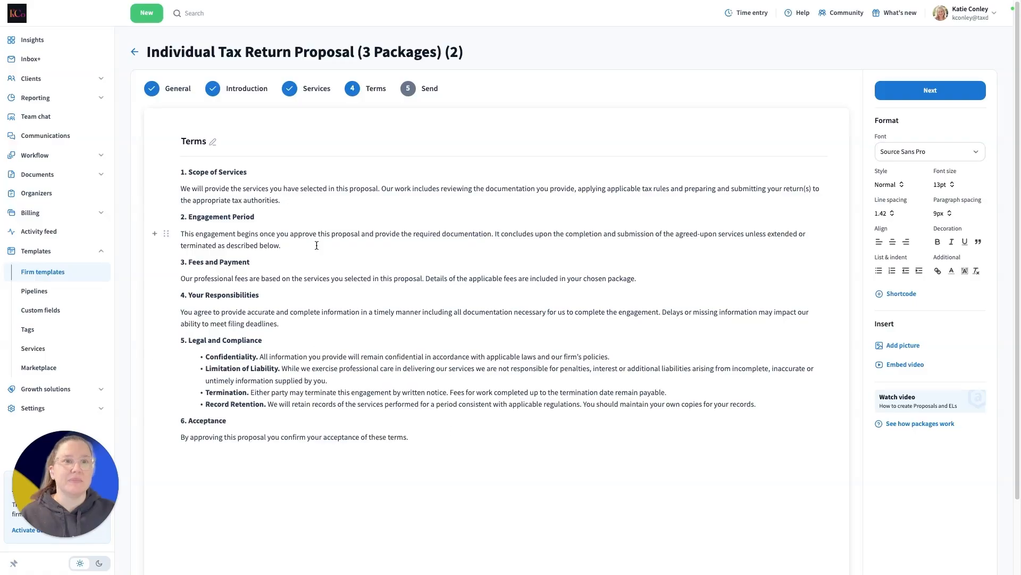
pyautogui.click(945, 100)
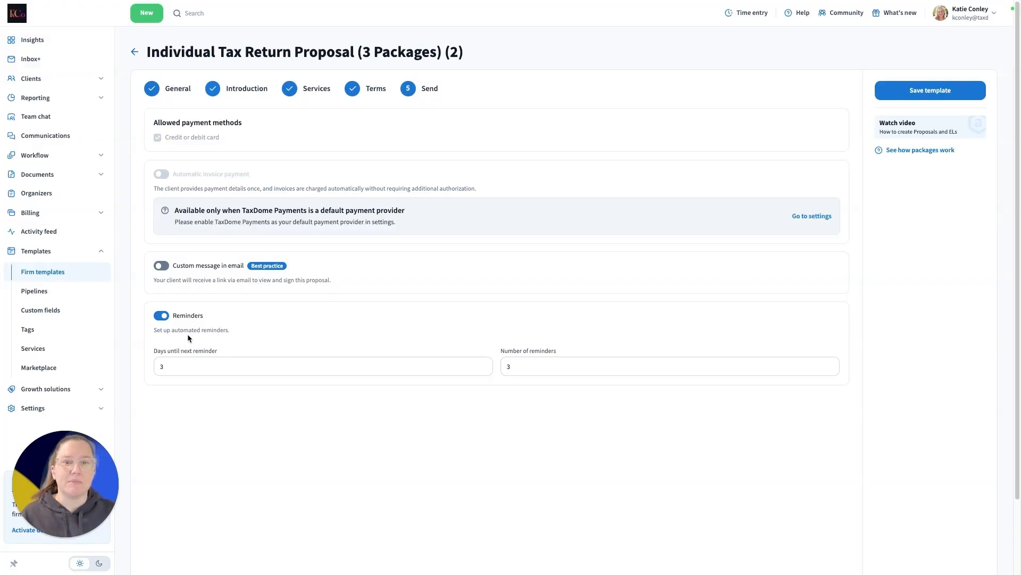
pyautogui.click(927, 94)
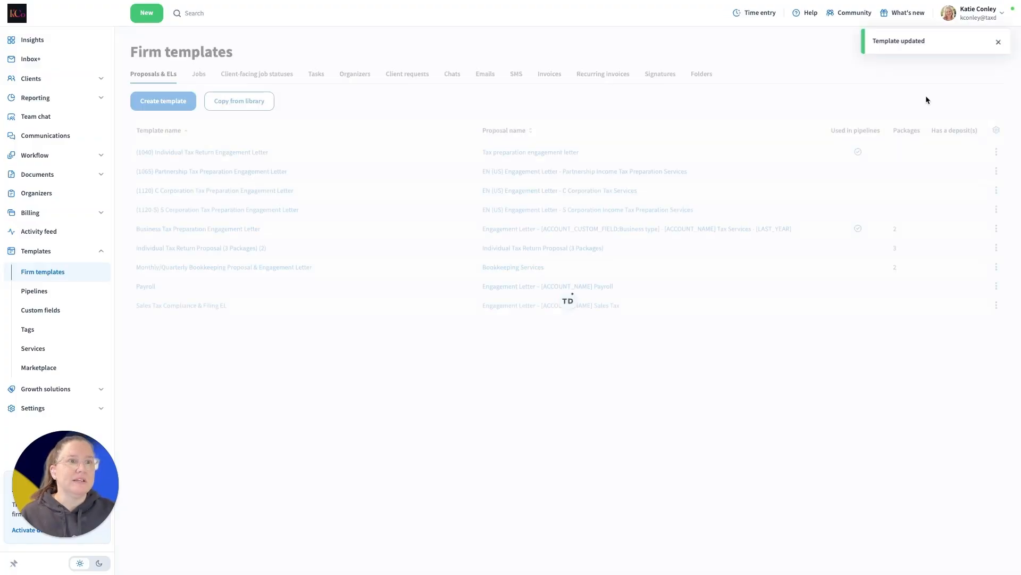
# Step: Start a new proposal for the client's account using the "Individual Tax Return Proposal (3 Packages) (2)" template
pyautogui.click(144, 19)
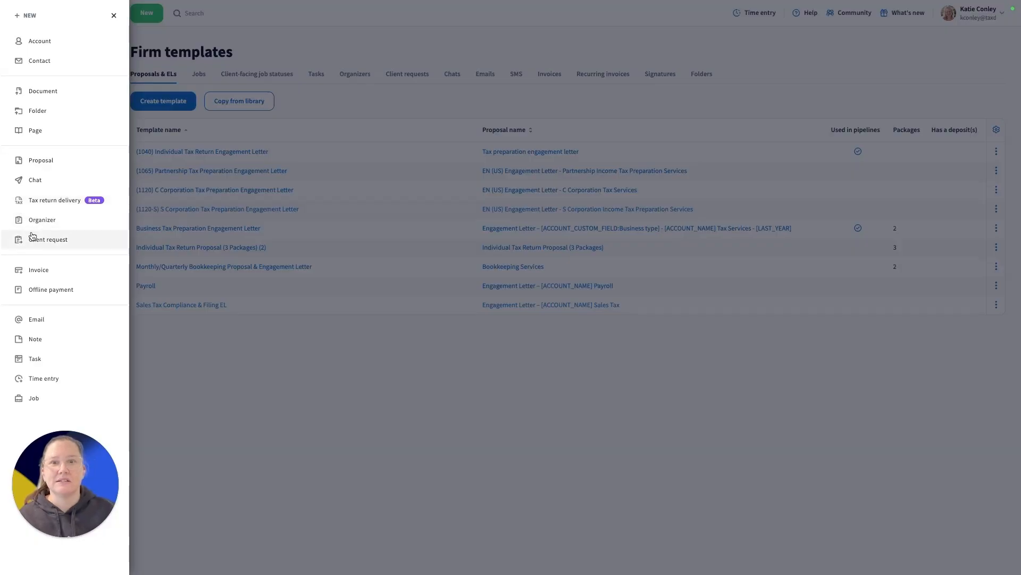
pyautogui.click(43, 160)
pyautogui.click(306, 151)
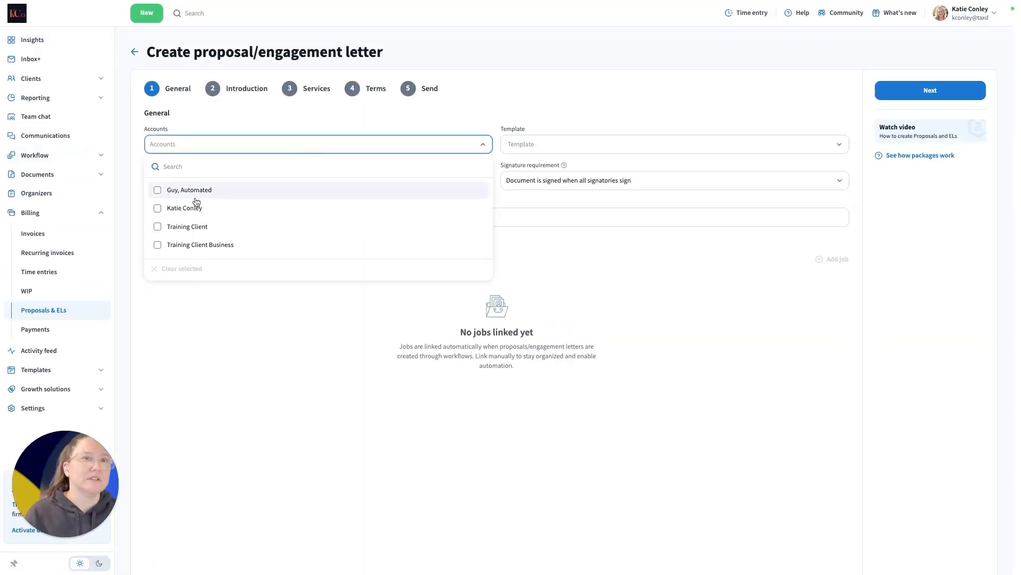
pyautogui.click(195, 210)
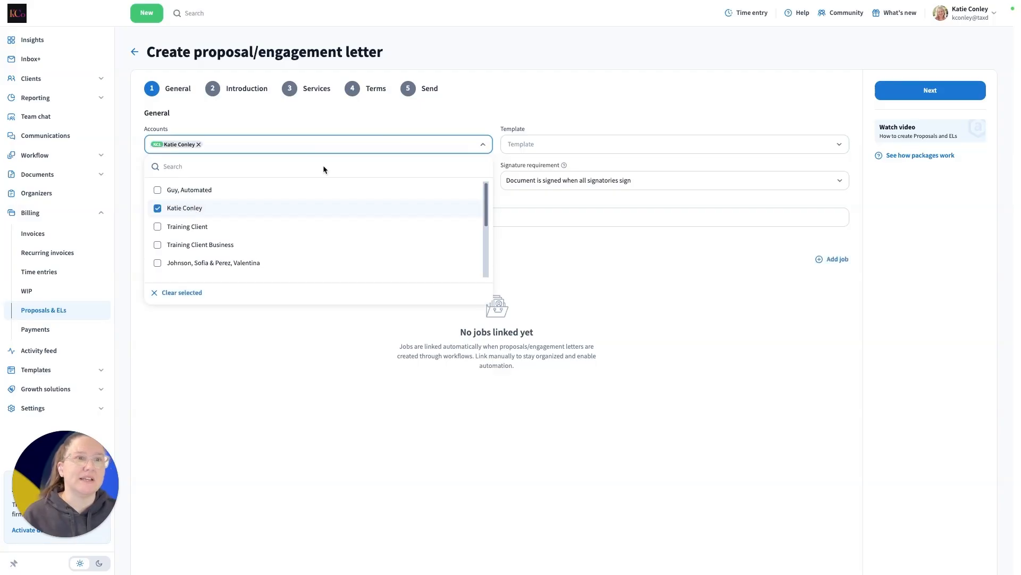
pyautogui.click(645, 279)
pyautogui.click(601, 144)
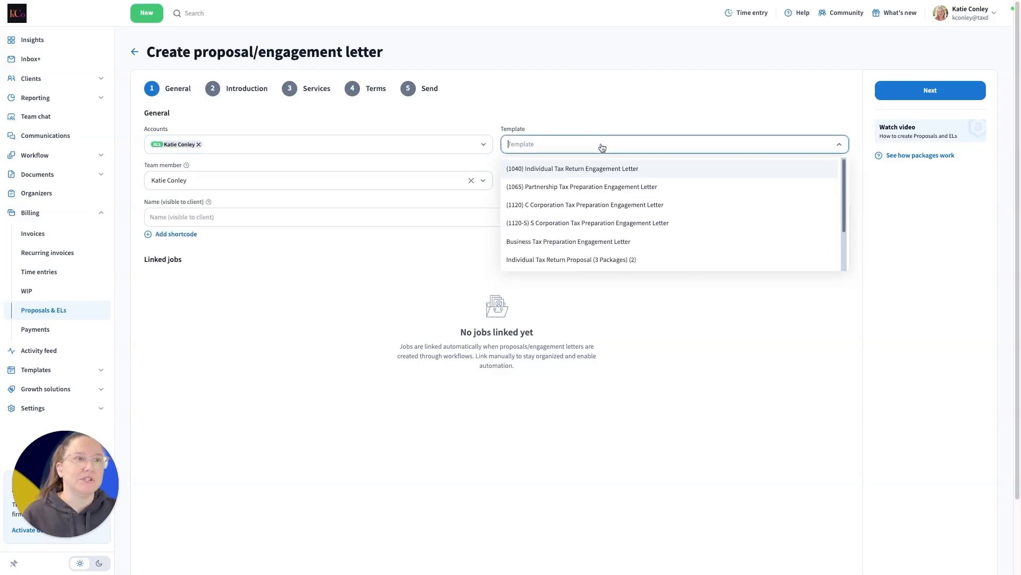
pyautogui.click(565, 259)
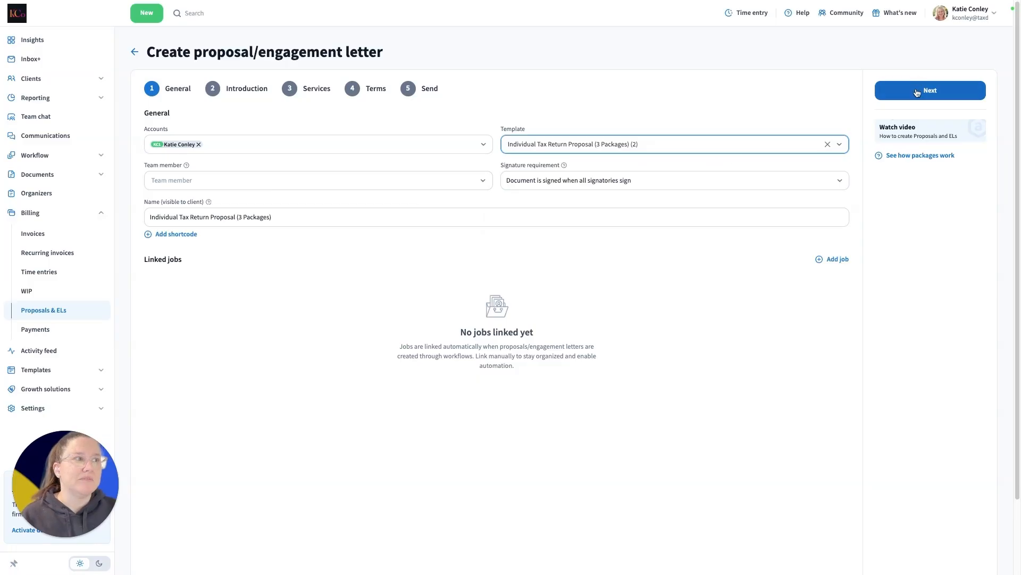
# Step: Keep the template's introduction, packages, terms and reminder settings and submit the proposal to the client
pyautogui.click(917, 94)
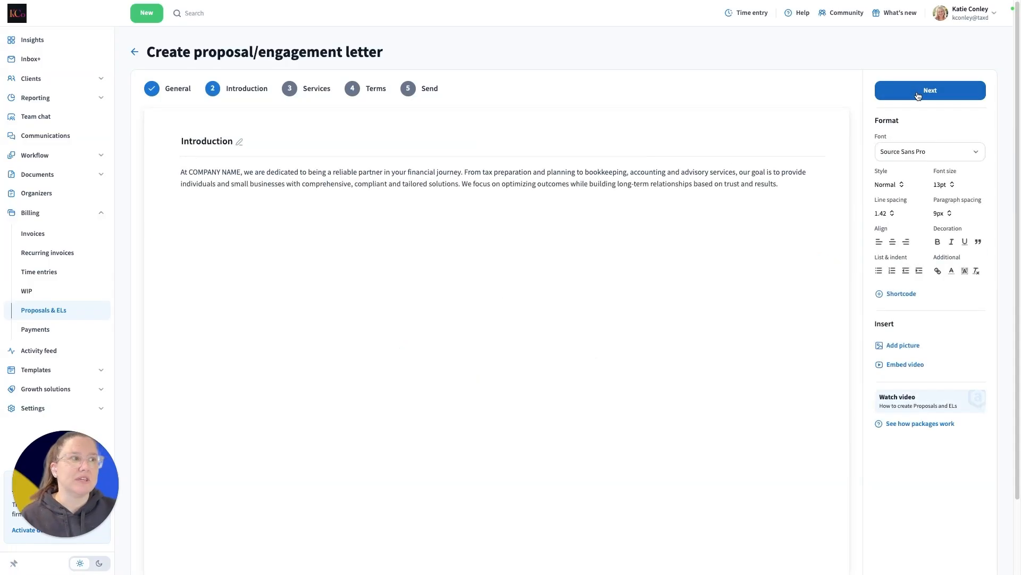
pyautogui.click(917, 94)
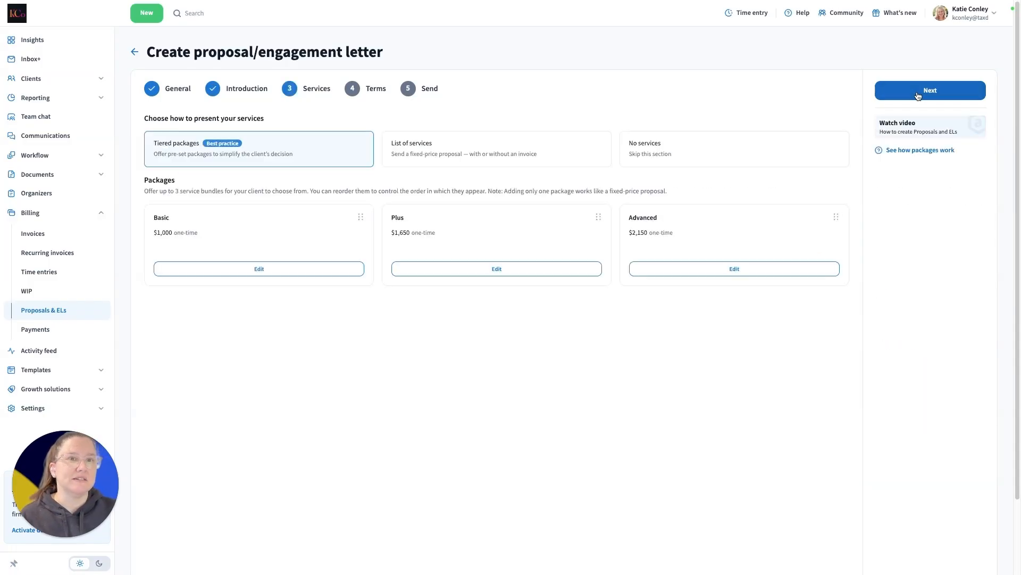
pyautogui.click(917, 94)
pyautogui.click(917, 94)
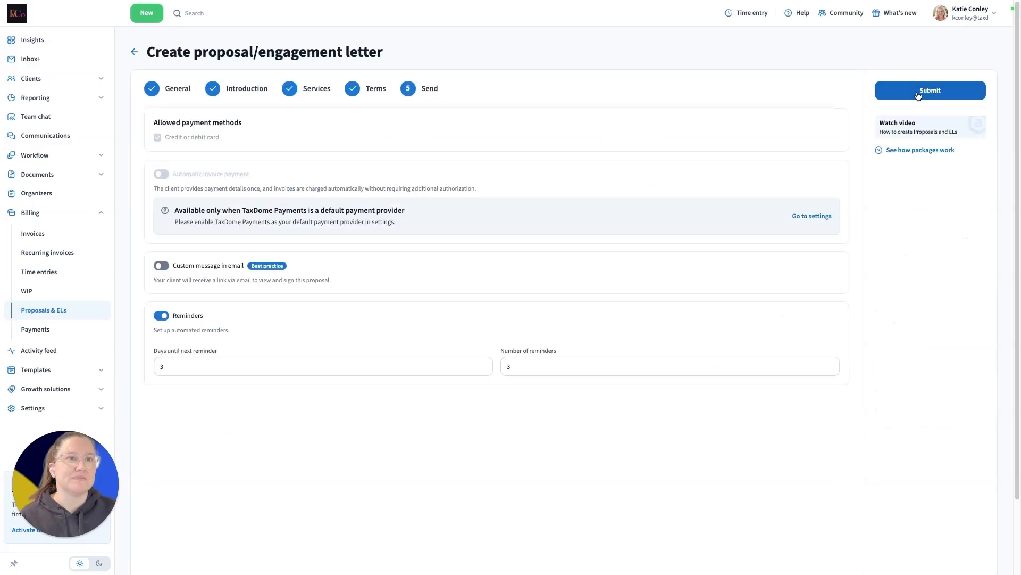
pyautogui.click(917, 94)
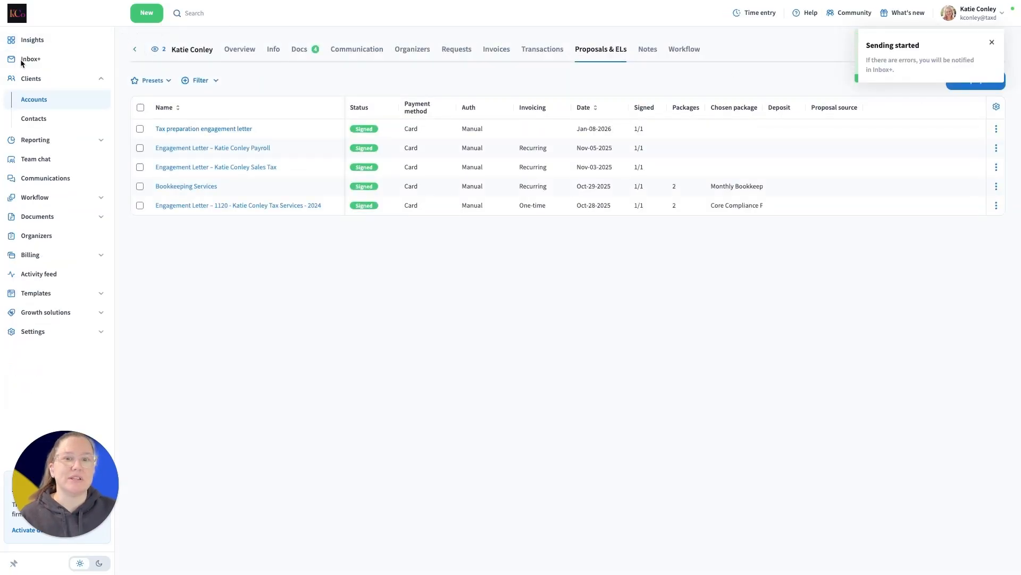
# Step: Switch to the client portal, open the Individual Tax Return Proposal awaiting signature, and select the Plus package
pyautogui.hotkey('ctrl', 'Tab')
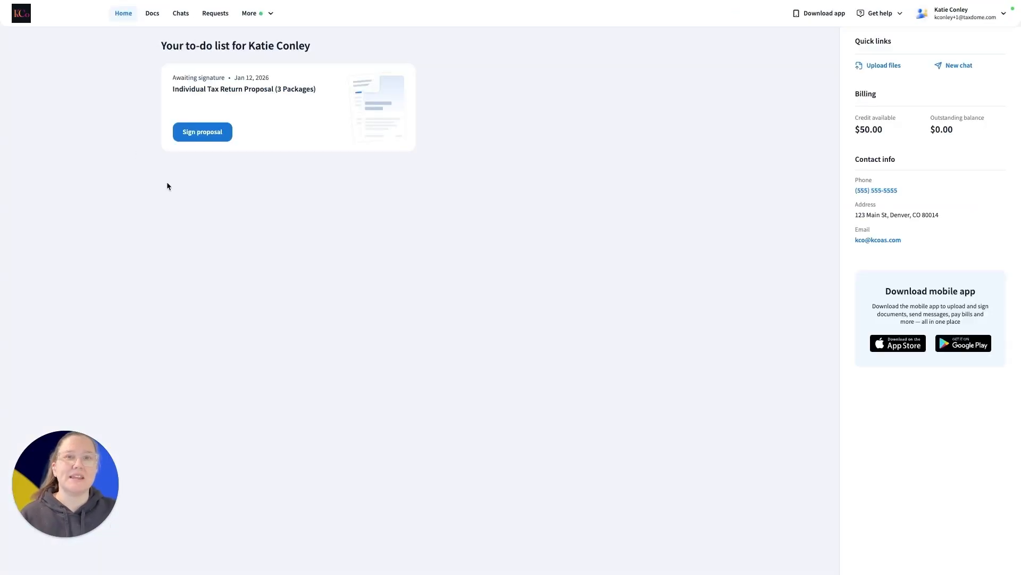
pyautogui.click(219, 136)
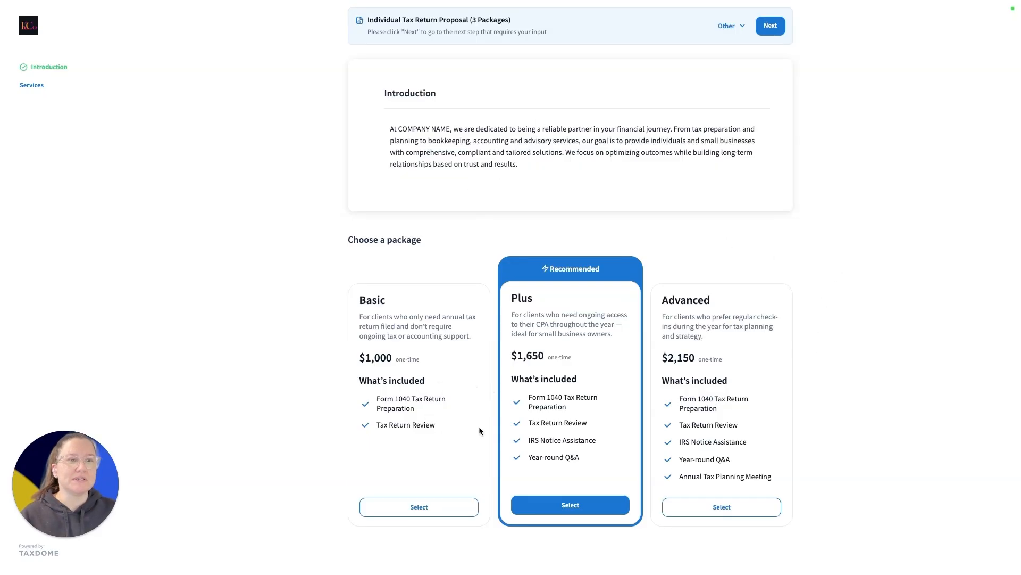
pyautogui.click(570, 511)
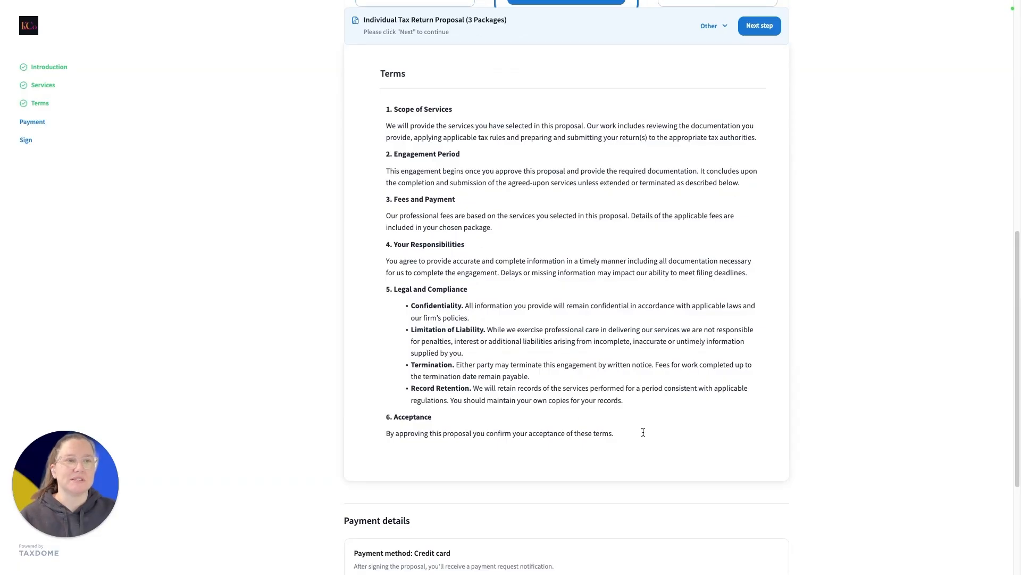
# Step: Review the proposal's terms and payment details, add the client's signature, accept the terms and TaxDome's Terms of Service, and complete the proposal
pyautogui.scroll(4, 643, 432)
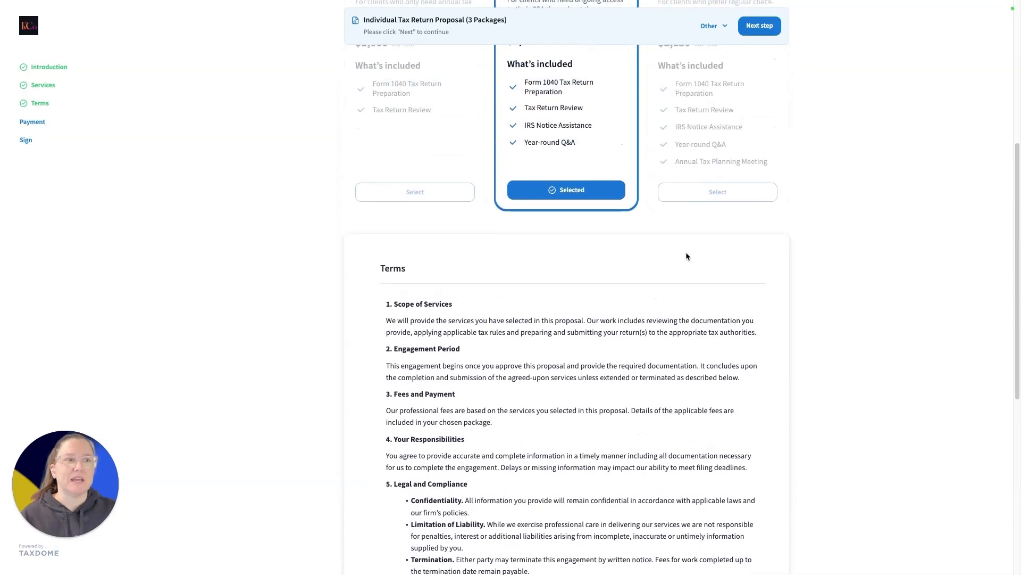
pyautogui.scroll(-7, 616, 460)
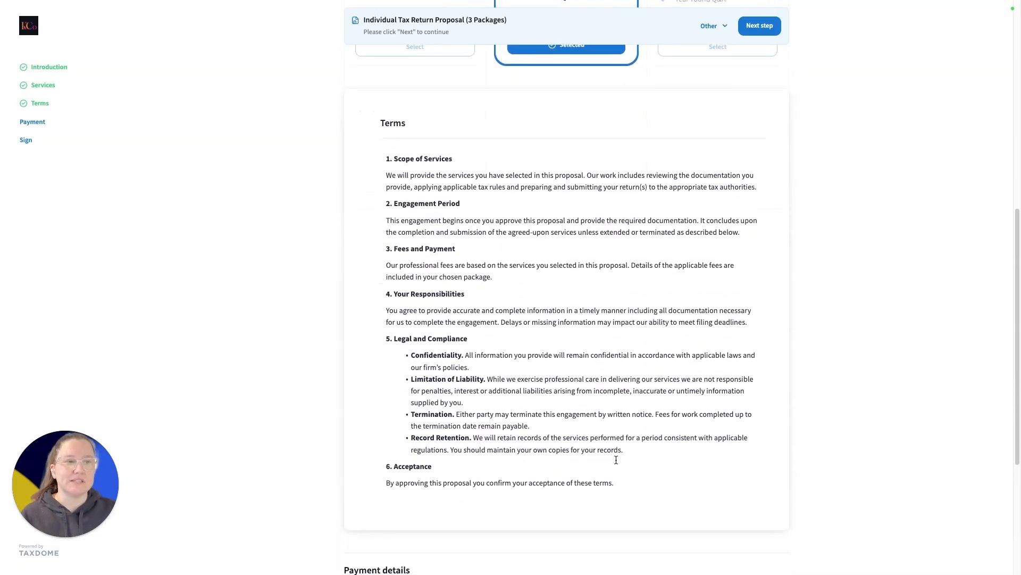
pyautogui.scroll(-1, 616, 463)
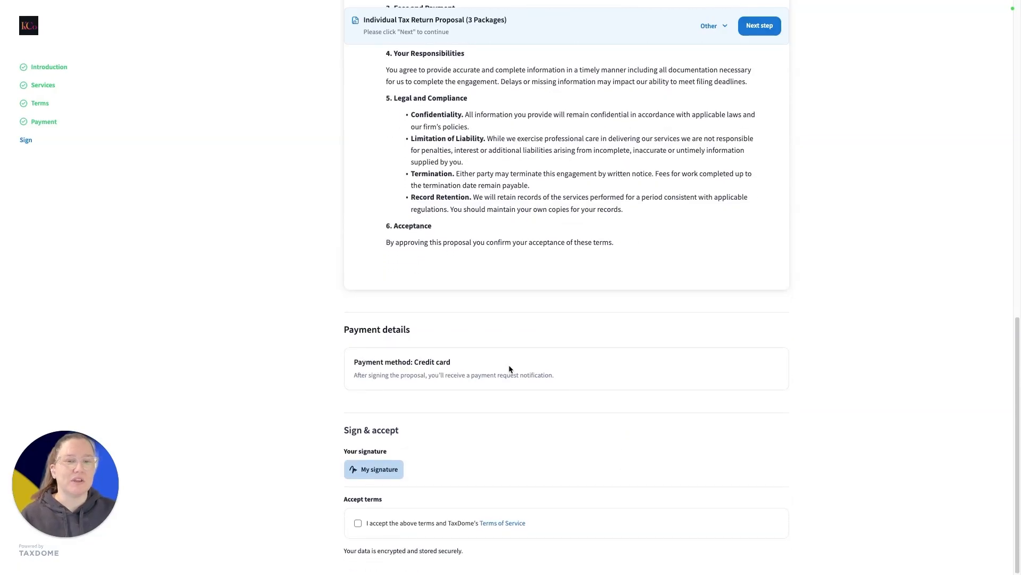
pyautogui.click(390, 469)
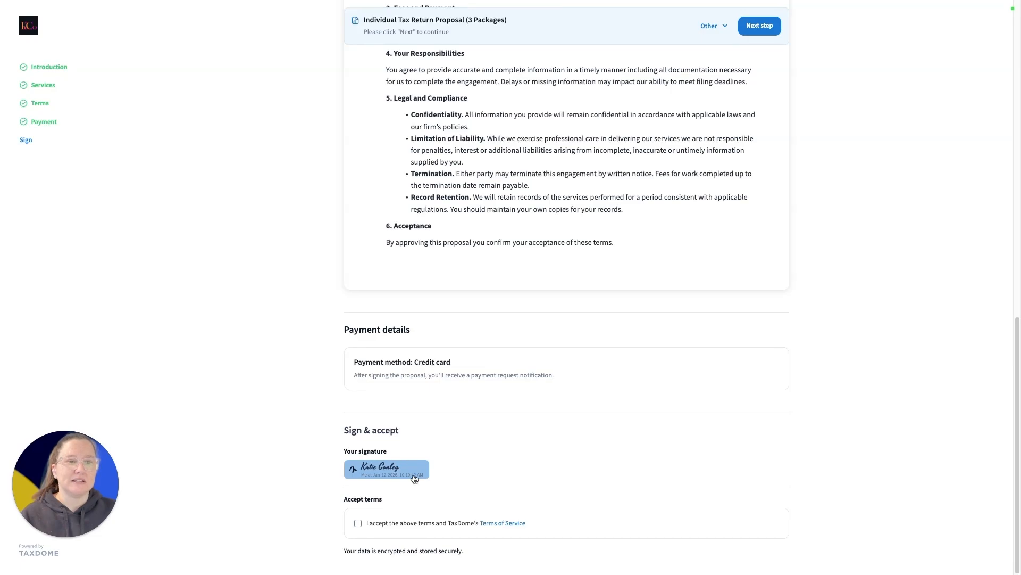
pyautogui.click(359, 524)
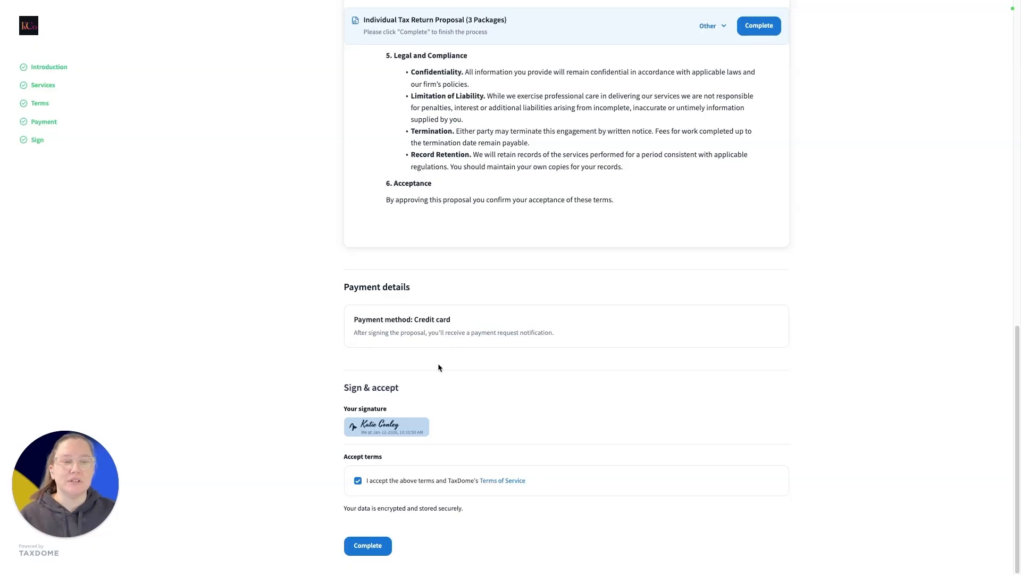
pyautogui.click(373, 546)
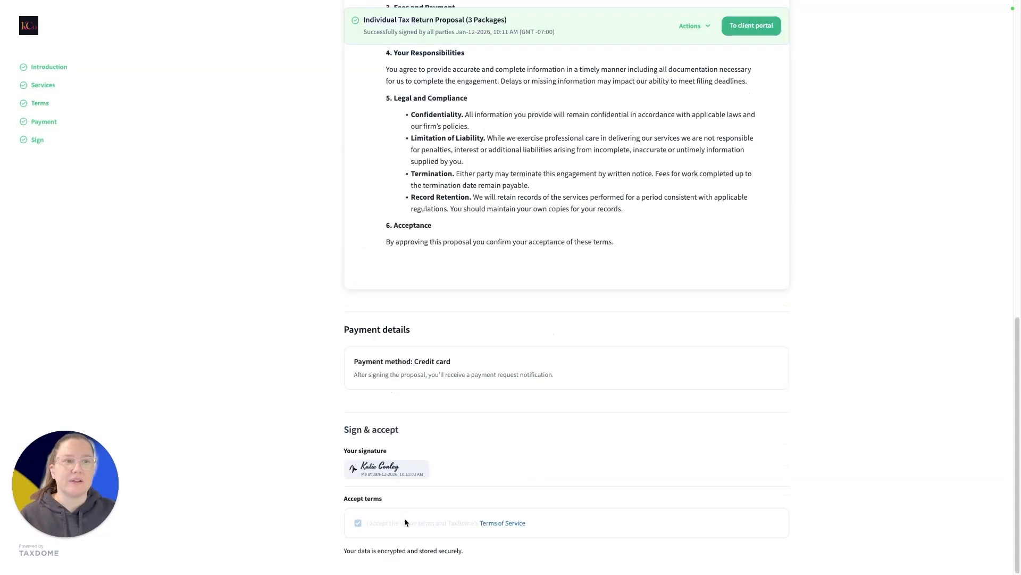
# Step: Return to the client portal's home page and open the invoice awaiting payment
pyautogui.click(751, 25)
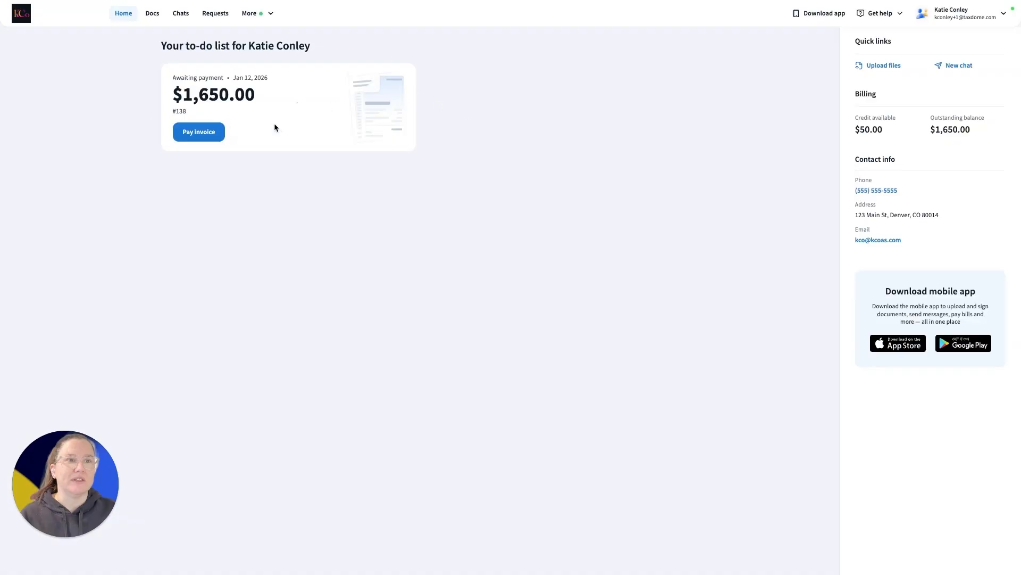
pyautogui.click(212, 134)
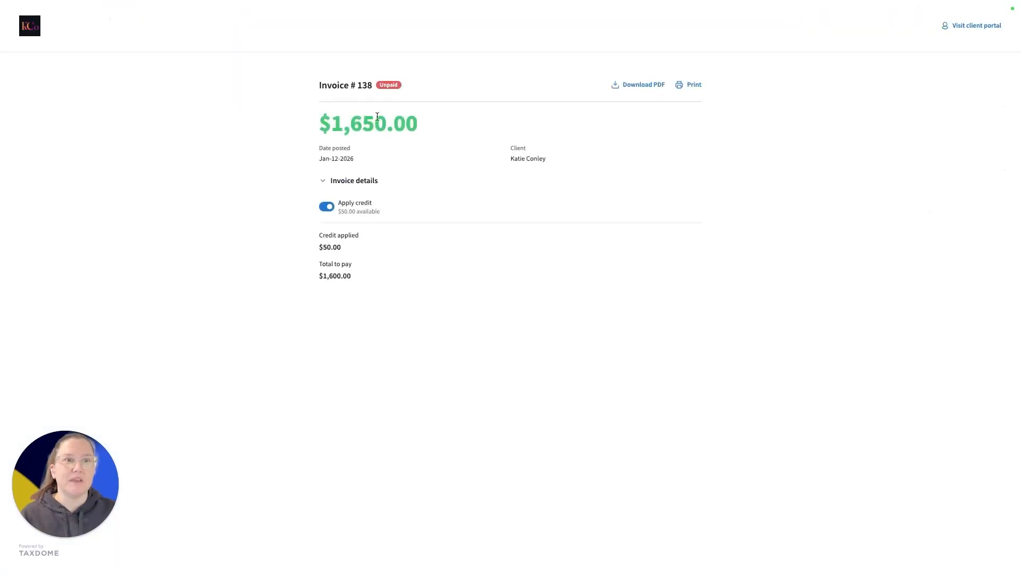